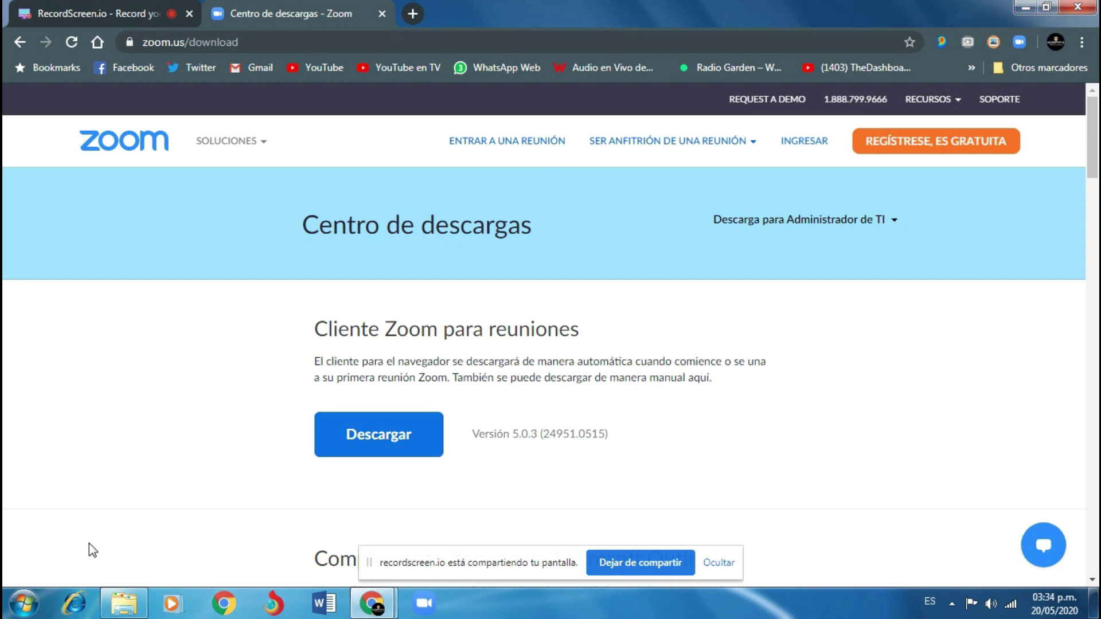
- Run ZoomInstaller.exe from the Descargas folder and allow it to execute in the security warning
{"action": "mouse_move", "coordinate": [118, 600]}
{"action": "left_click", "coordinate": [137, 537]}
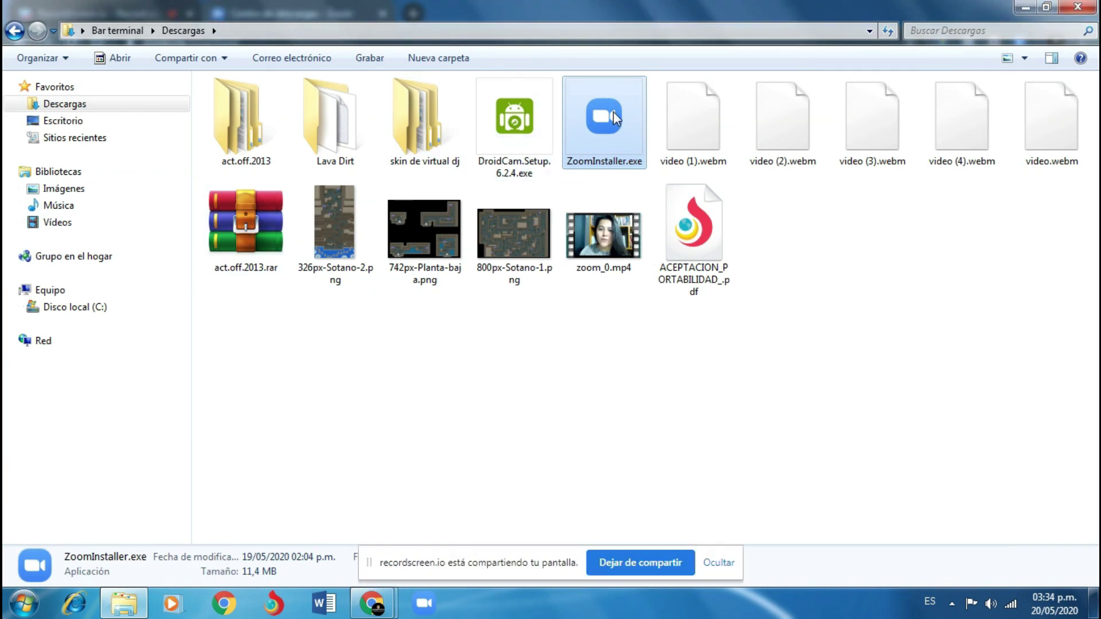
{"action": "mouse_move", "coordinate": [614, 112]}
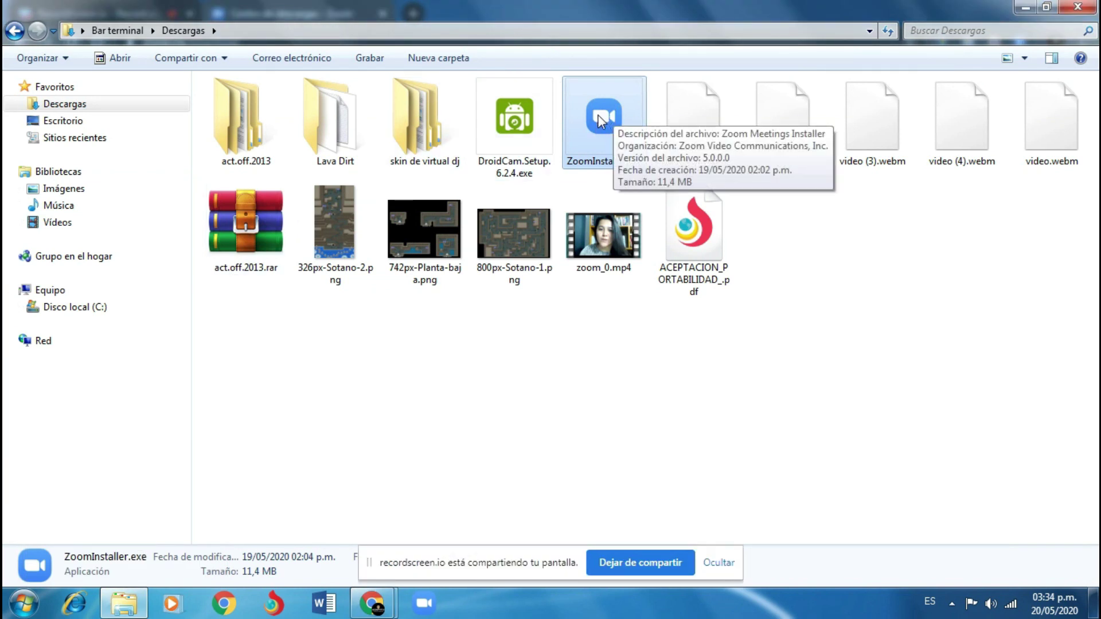
{"action": "double_click", "coordinate": [601, 119]}
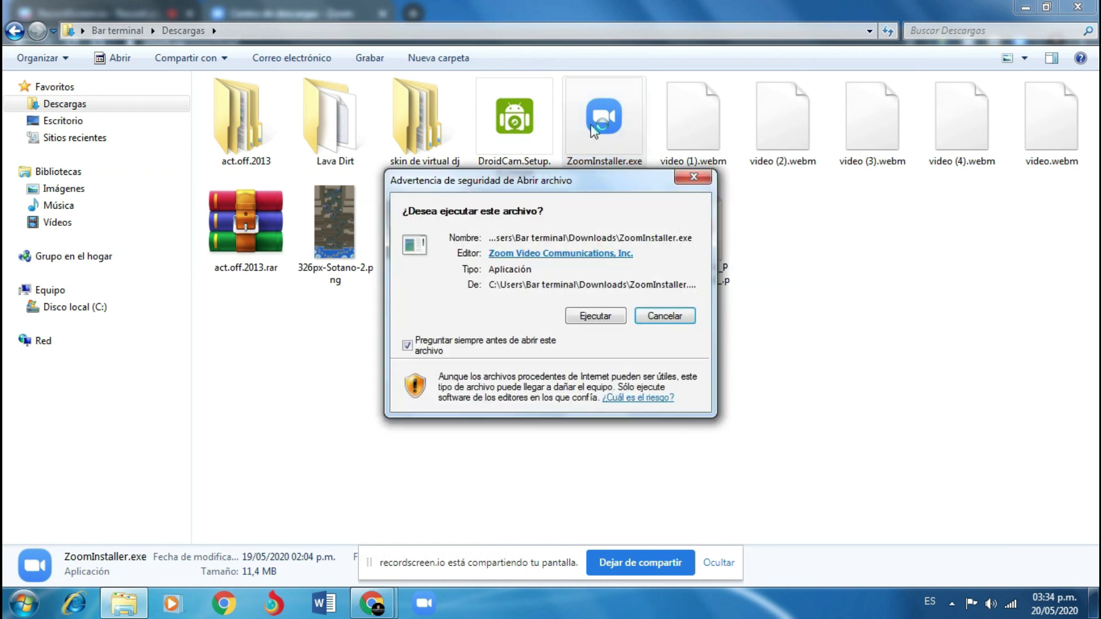
{"action": "left_click", "coordinate": [599, 317]}
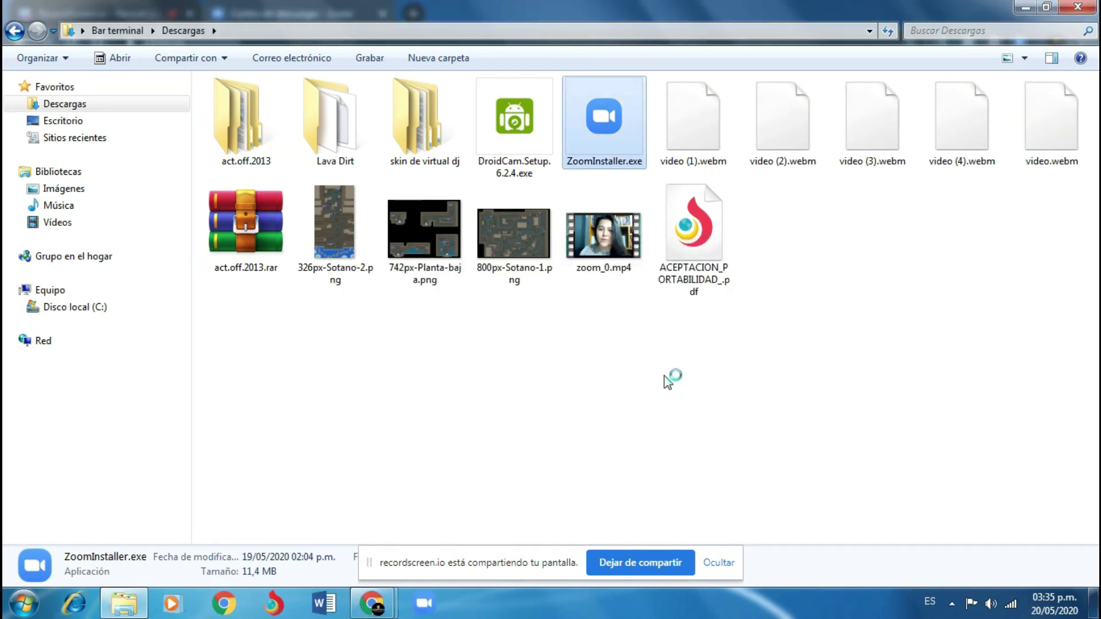
- Minimize the Descargas folder and browser windows, and reposition the Zoom start window on the desktop
{"action": "left_click", "coordinate": [719, 563]}
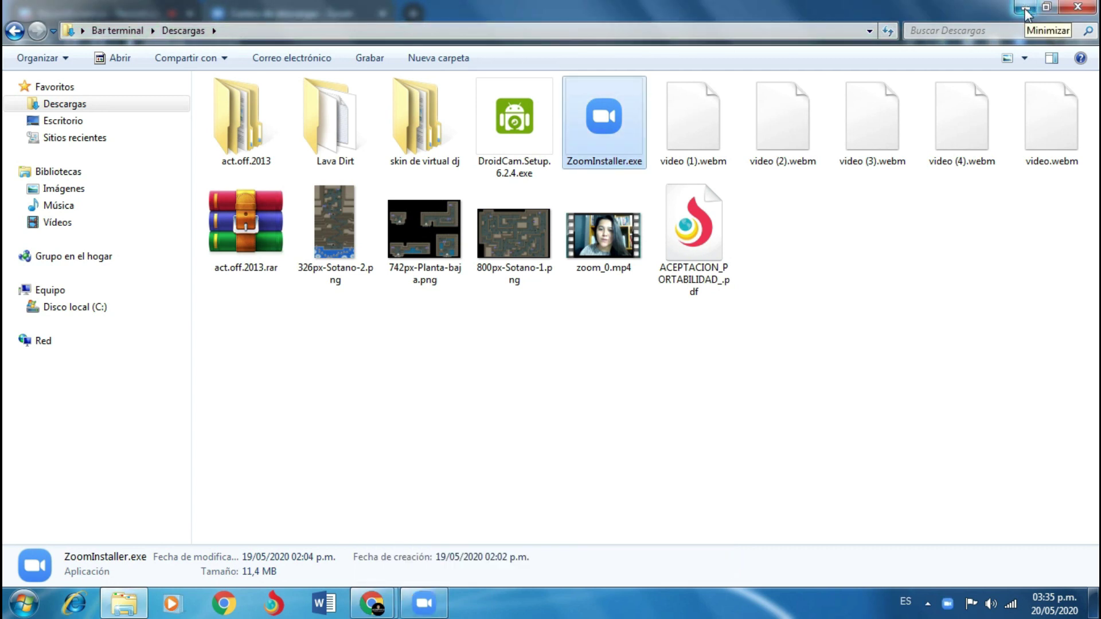
{"action": "left_click", "coordinate": [1026, 8]}
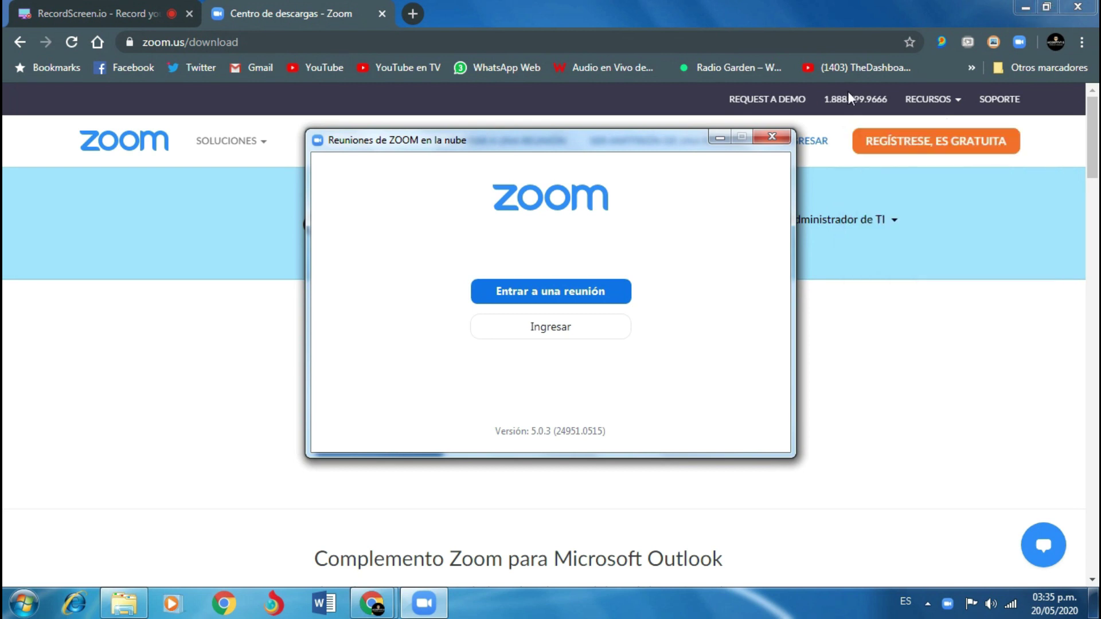
{"action": "left_click", "coordinate": [1026, 8]}
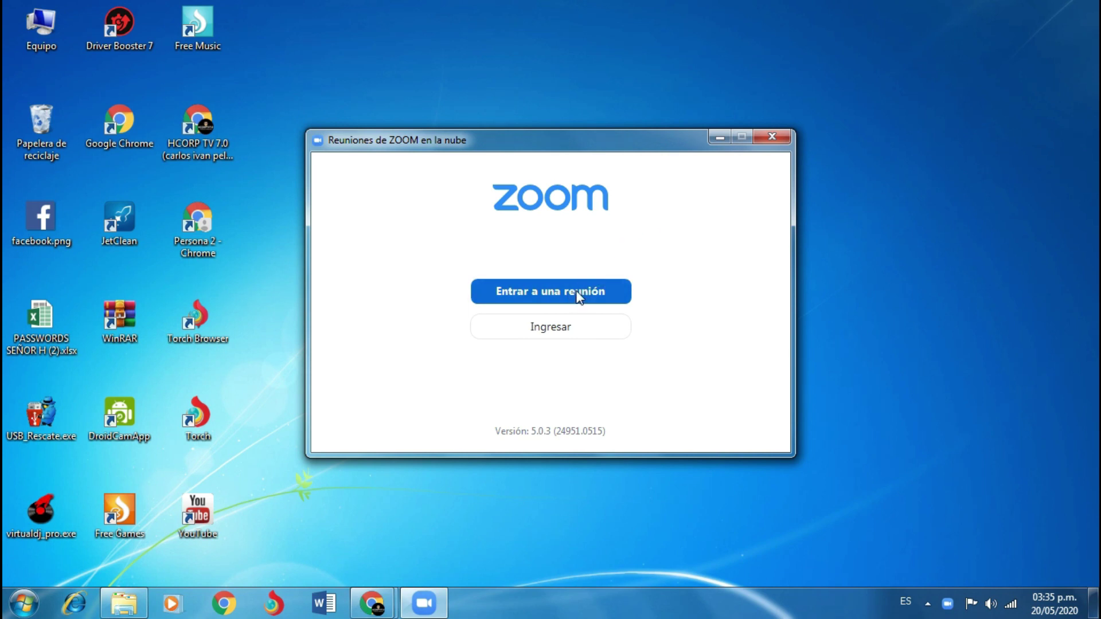
{"action": "left_click_drag", "start_coordinate": [597, 138], "coordinate": [677, 78]}
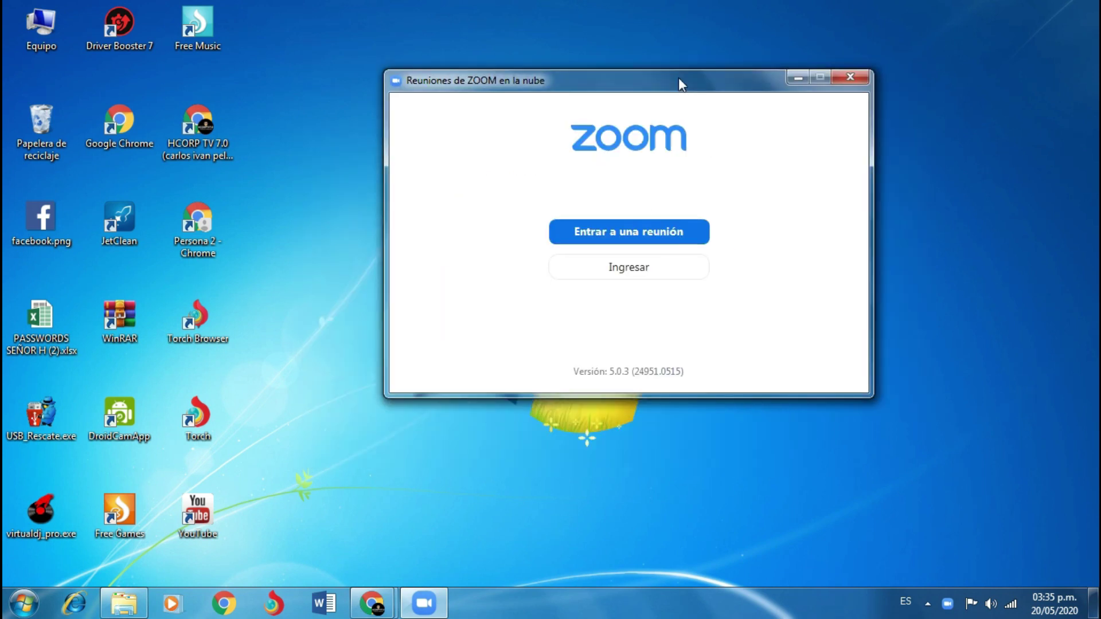
- Open the form for joining a meeting and minimize the Zoom start window behind it
{"action": "left_click", "coordinate": [625, 228]}
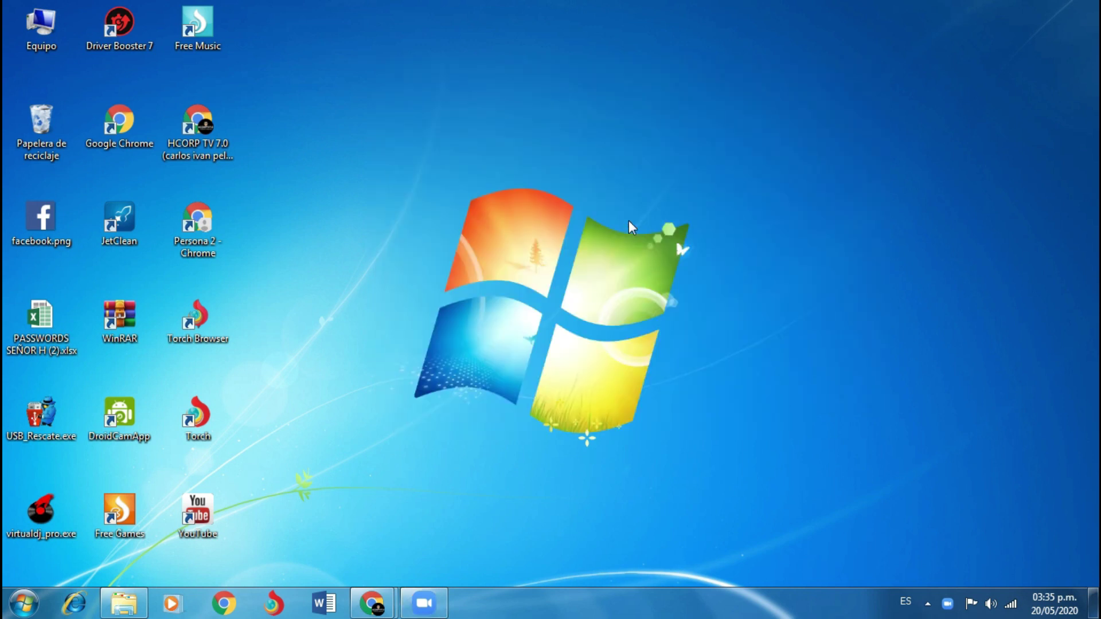
{"action": "mouse_move", "coordinate": [436, 602]}
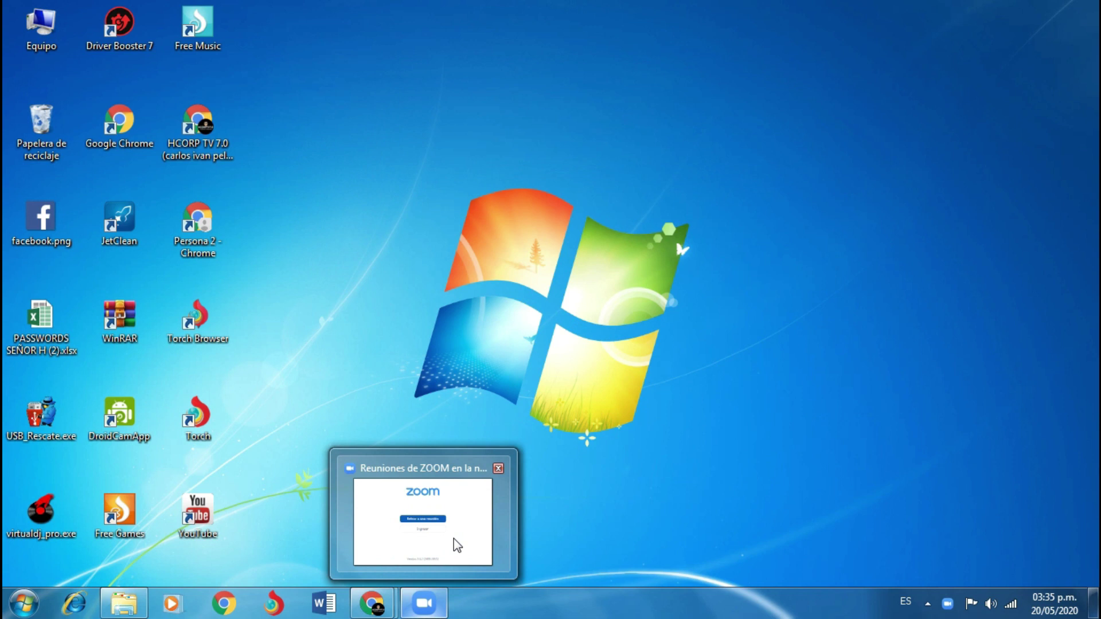
{"action": "mouse_move", "coordinate": [459, 536]}
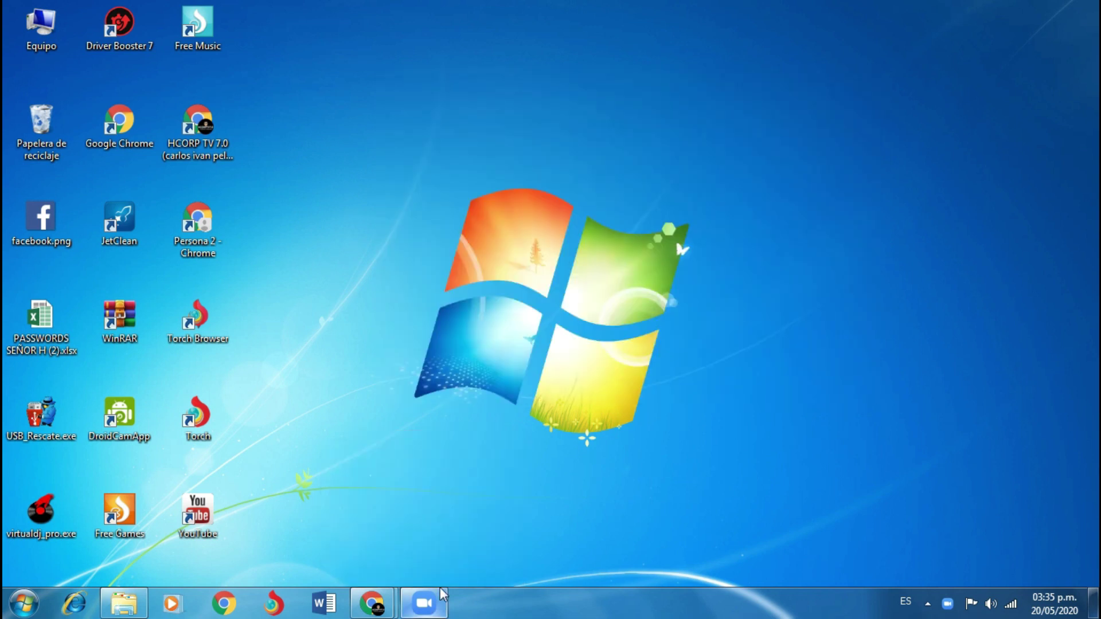
{"action": "left_click", "coordinate": [428, 602]}
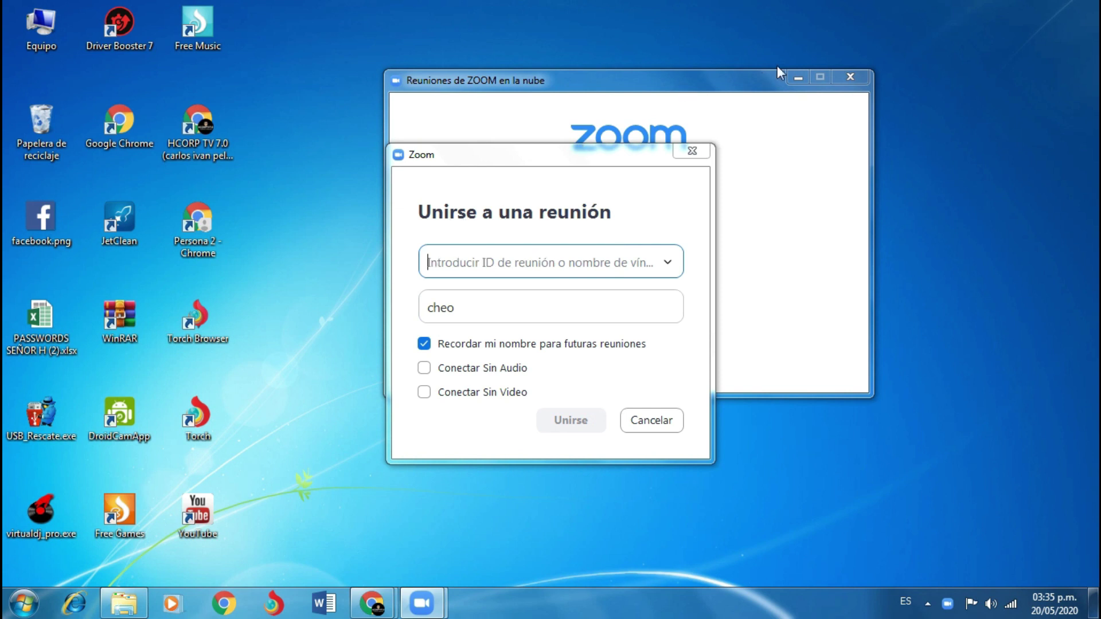
{"action": "left_click", "coordinate": [798, 77]}
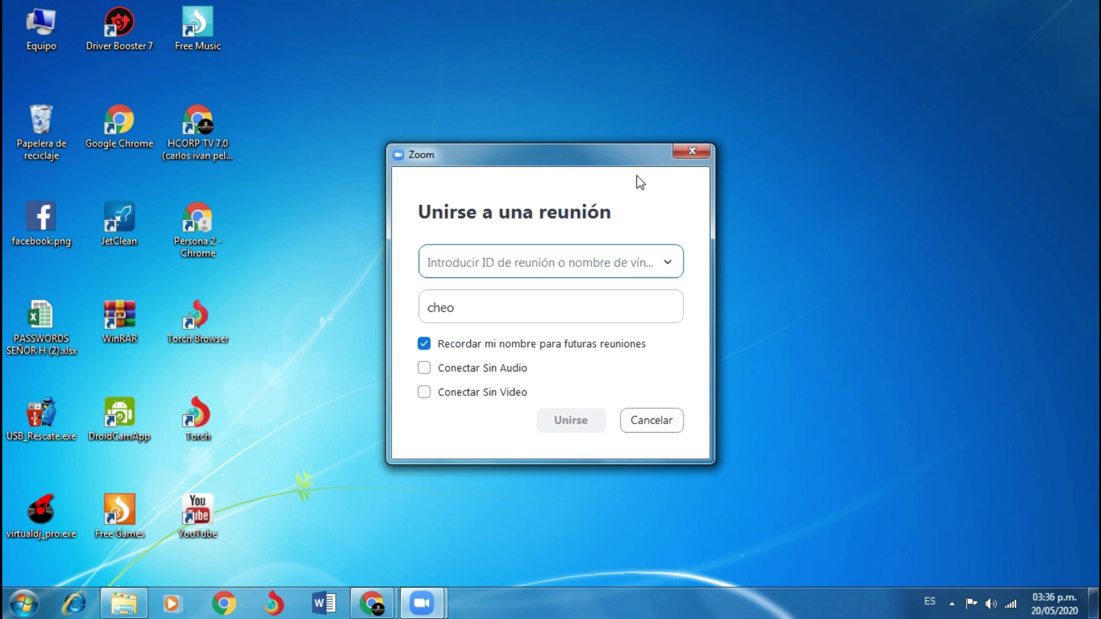
- Look at the recent meetings offered for the meeting ID and close the form without joining
{"action": "left_click", "coordinate": [668, 264]}
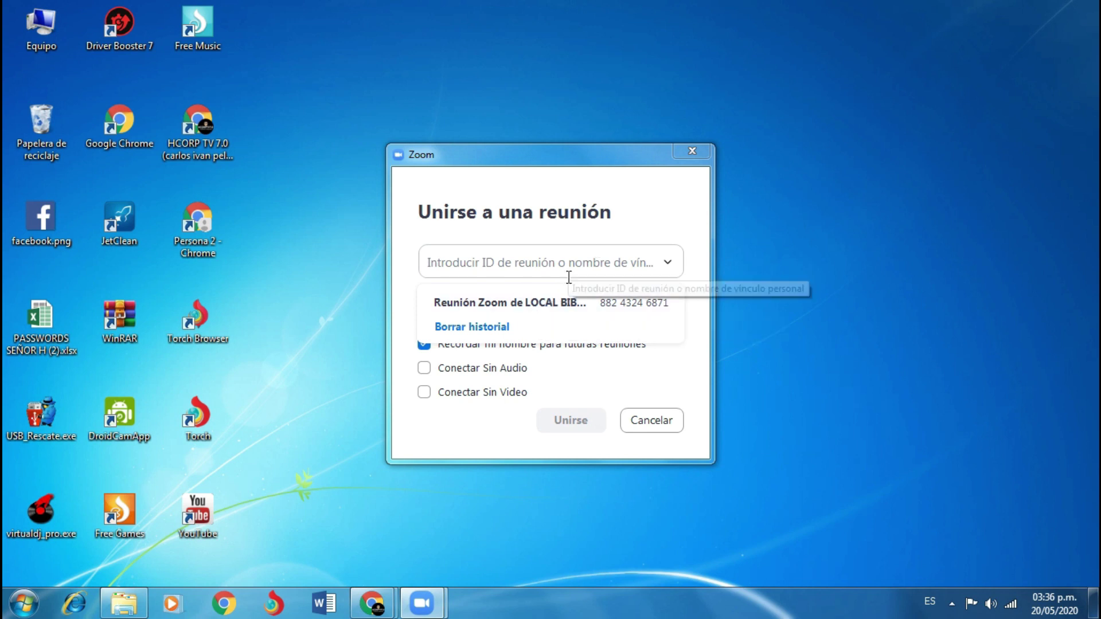
{"action": "left_click", "coordinate": [587, 262]}
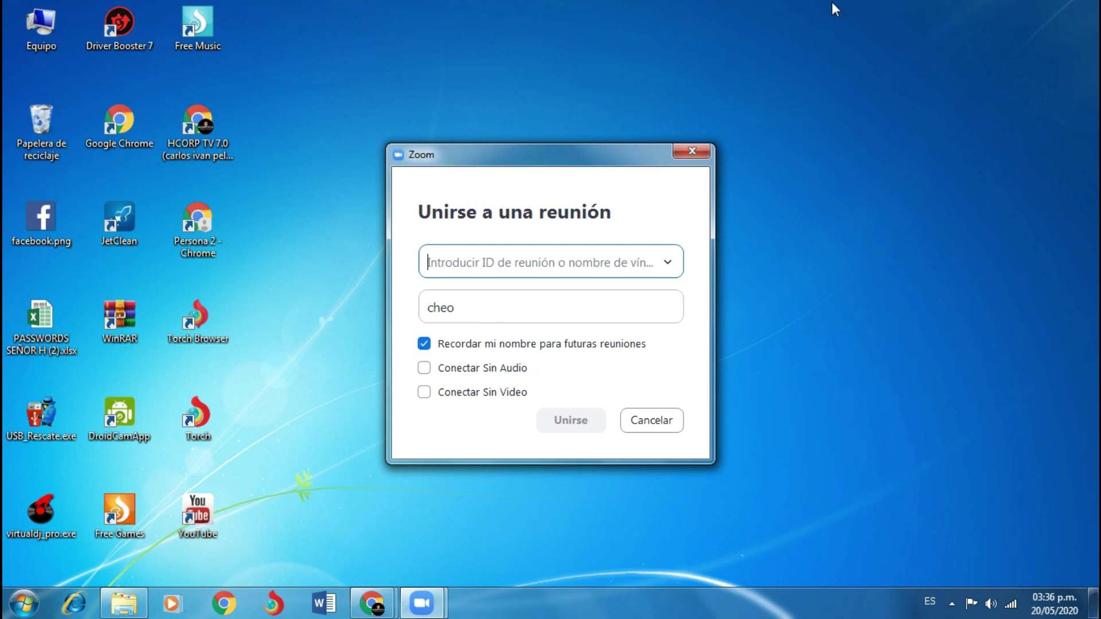
{"action": "left_click", "coordinate": [692, 153]}
- Sign in to Zoom with the account's e-mail and password, and hide the screen-sharing notice
{"action": "left_click", "coordinate": [633, 231]}
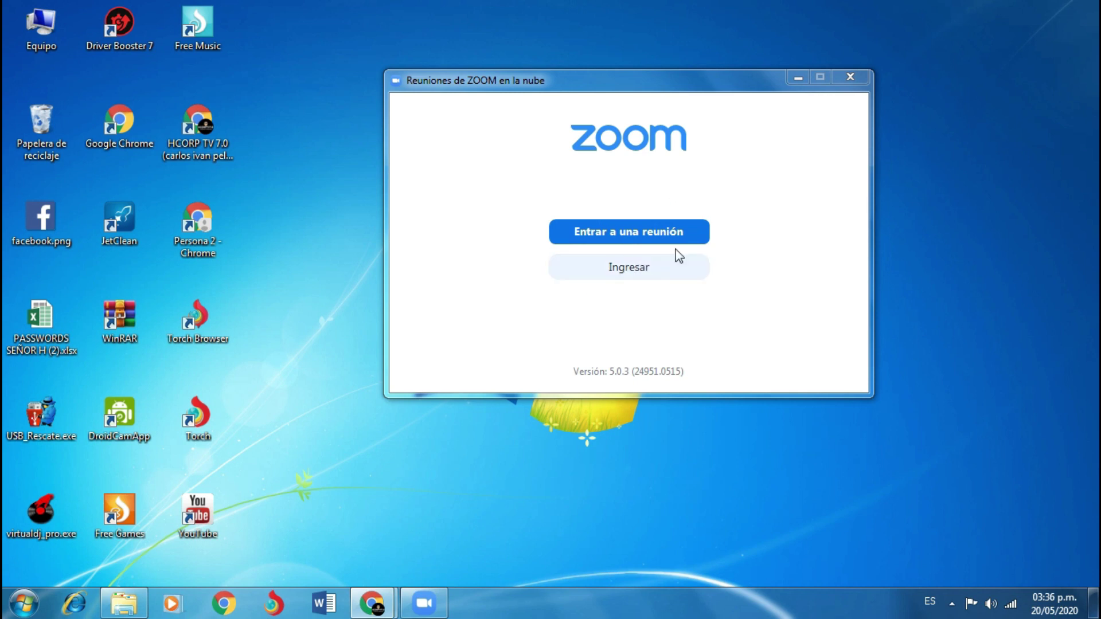
{"action": "left_click", "coordinate": [637, 273]}
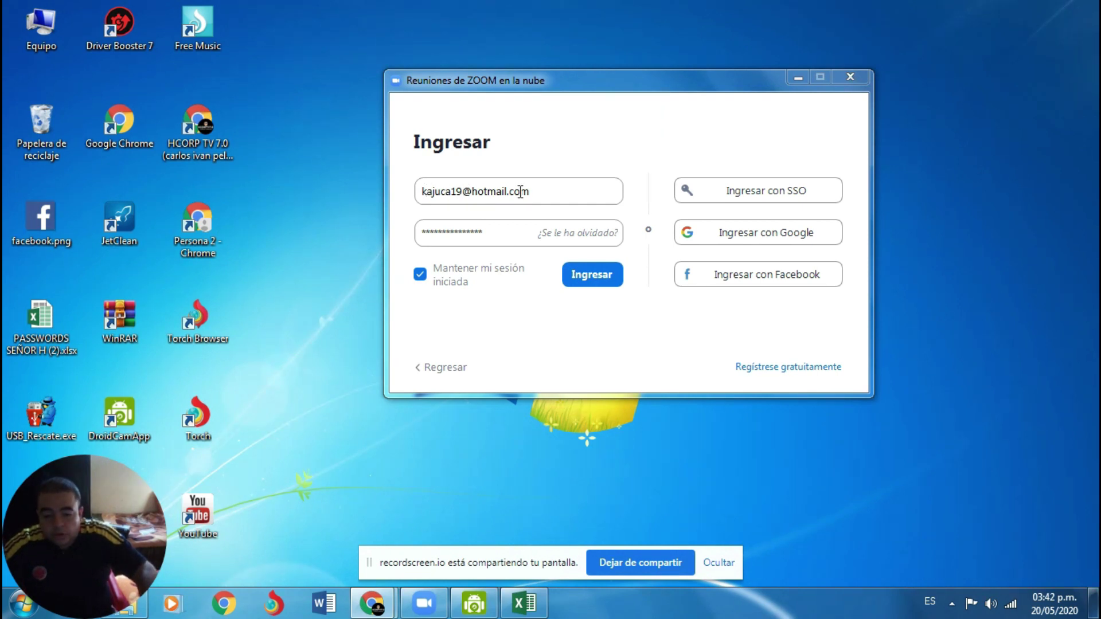
{"action": "left_click", "coordinate": [589, 281]}
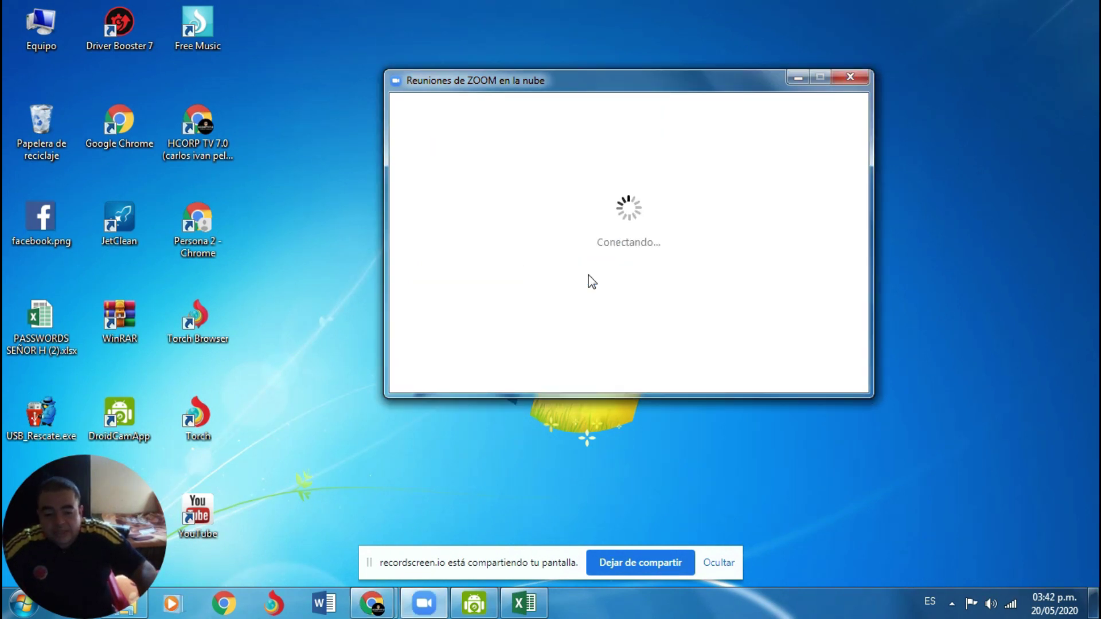
{"action": "left_click", "coordinate": [722, 562]}
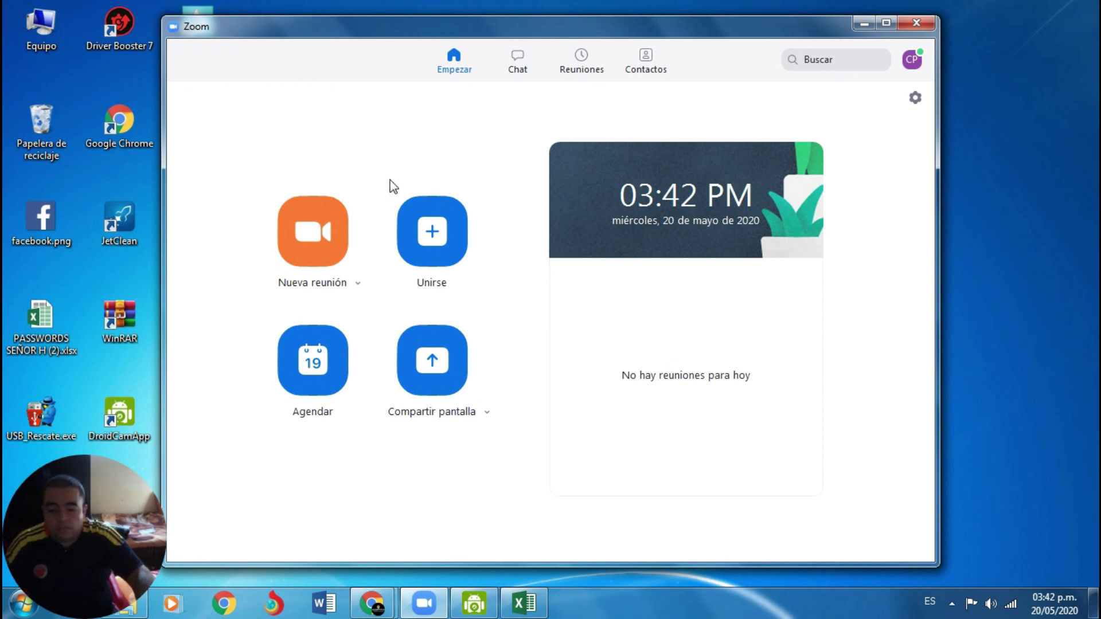
- Start a new meeting with video on, keeping the Zoom home window minimized
{"action": "left_click", "coordinate": [316, 236]}
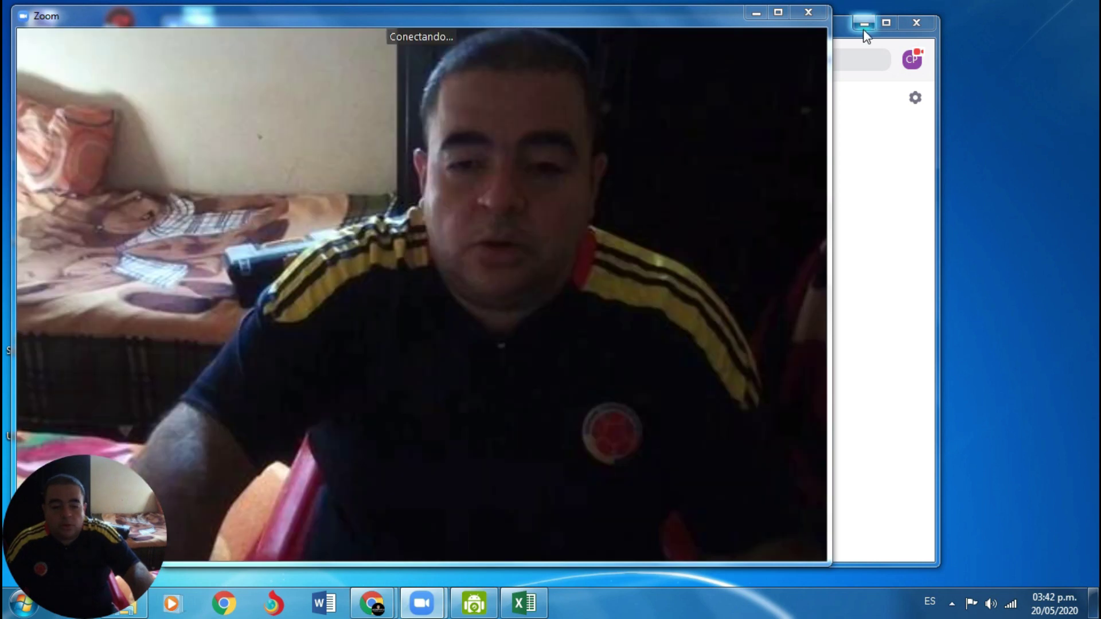
{"action": "left_click", "coordinate": [865, 25]}
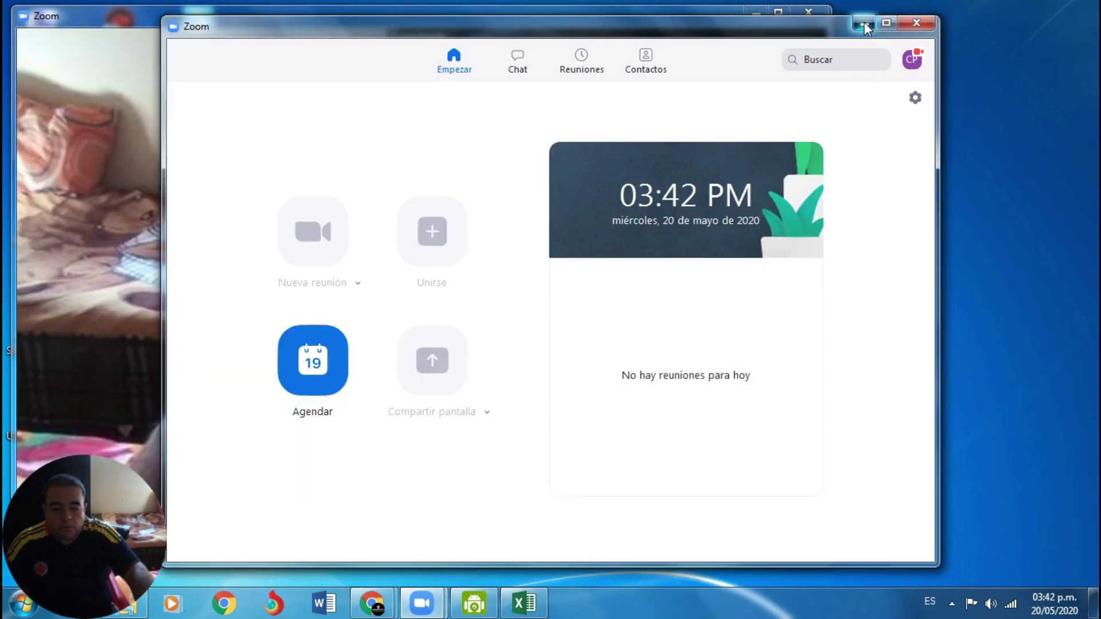
{"action": "left_click", "coordinate": [866, 25]}
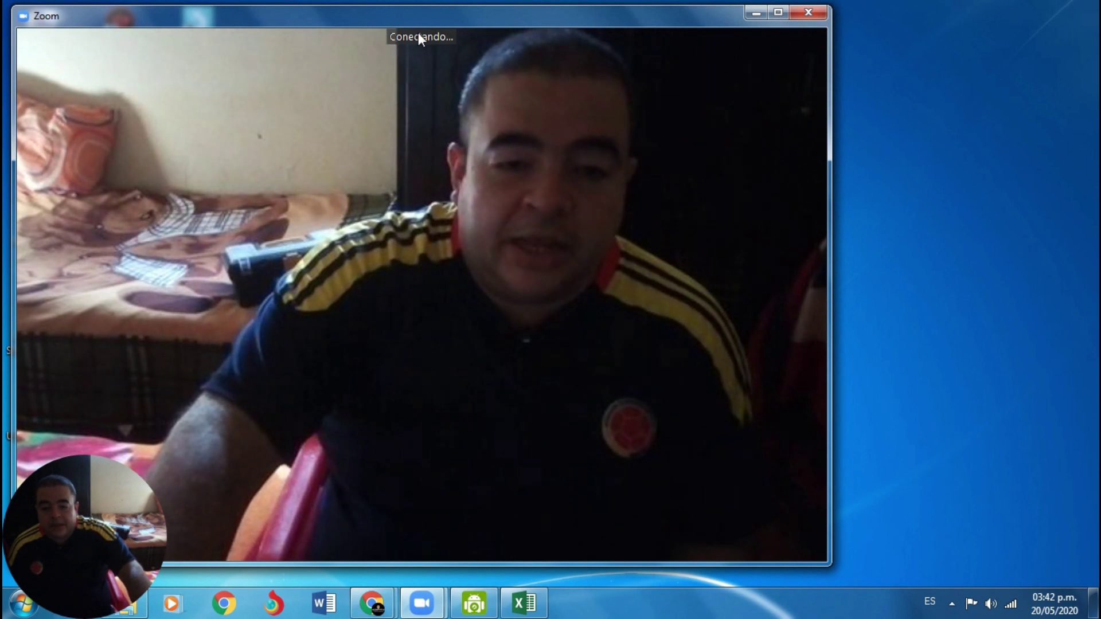
{"action": "left_click_drag", "start_coordinate": [488, 19], "coordinate": [600, 25]}
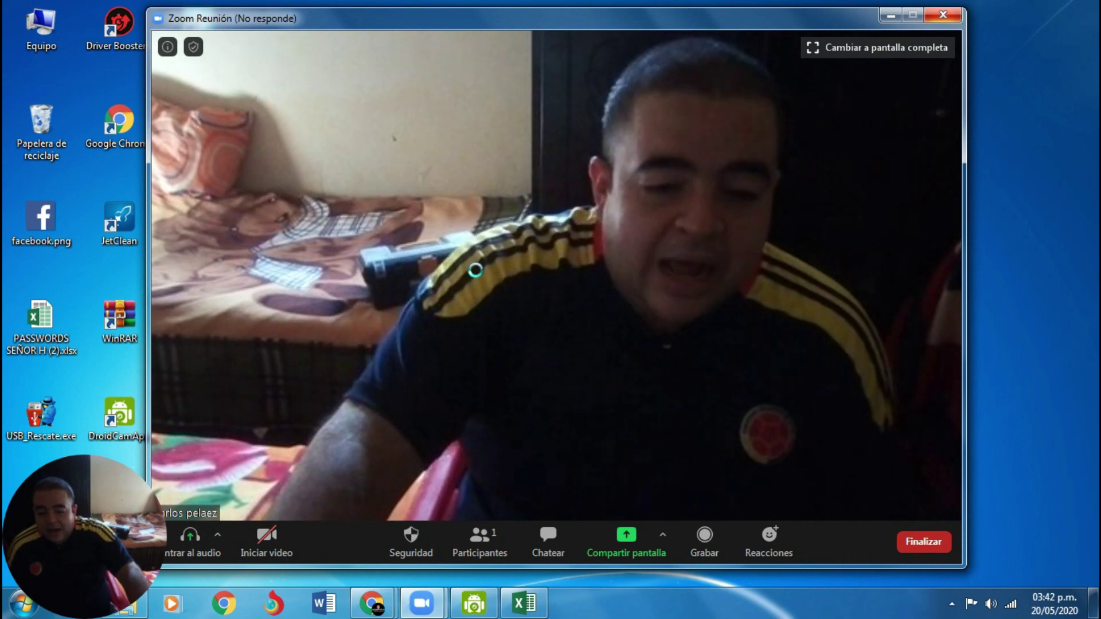
{"action": "left_click", "coordinate": [263, 542]}
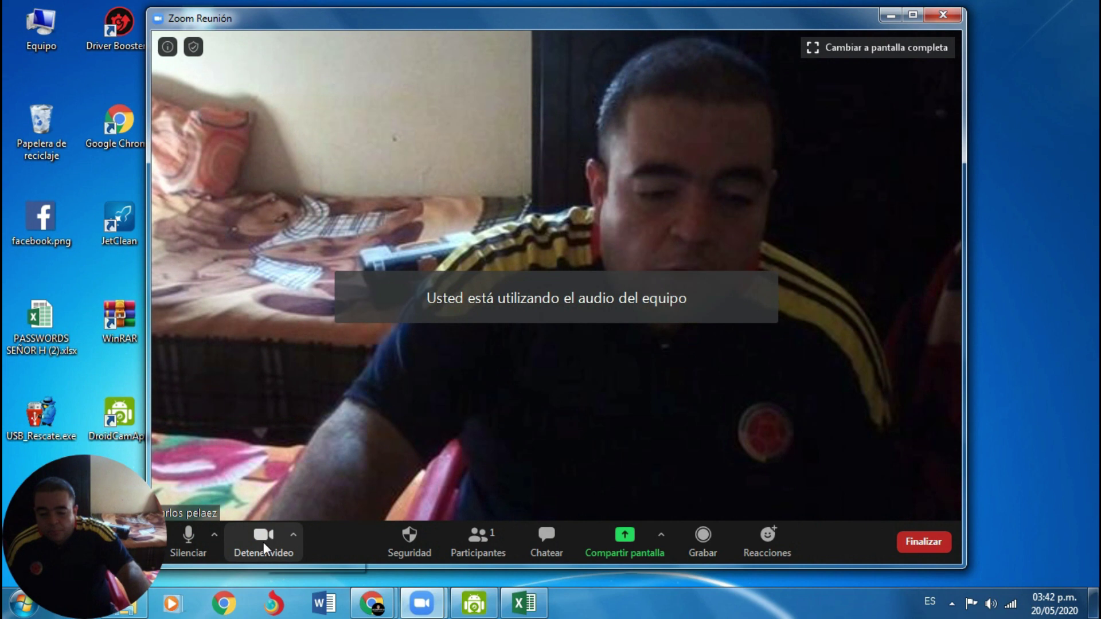
- Review the meeting's available cameras, microphones and speakers without changing the selection
{"action": "left_click", "coordinate": [293, 534]}
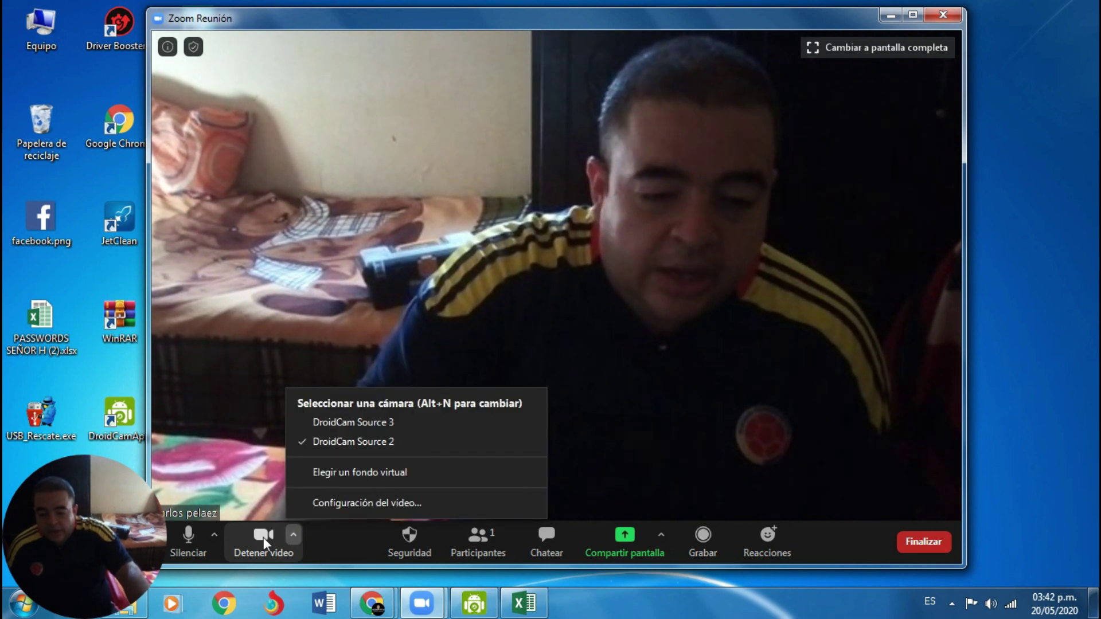
{"action": "left_click", "coordinate": [216, 537]}
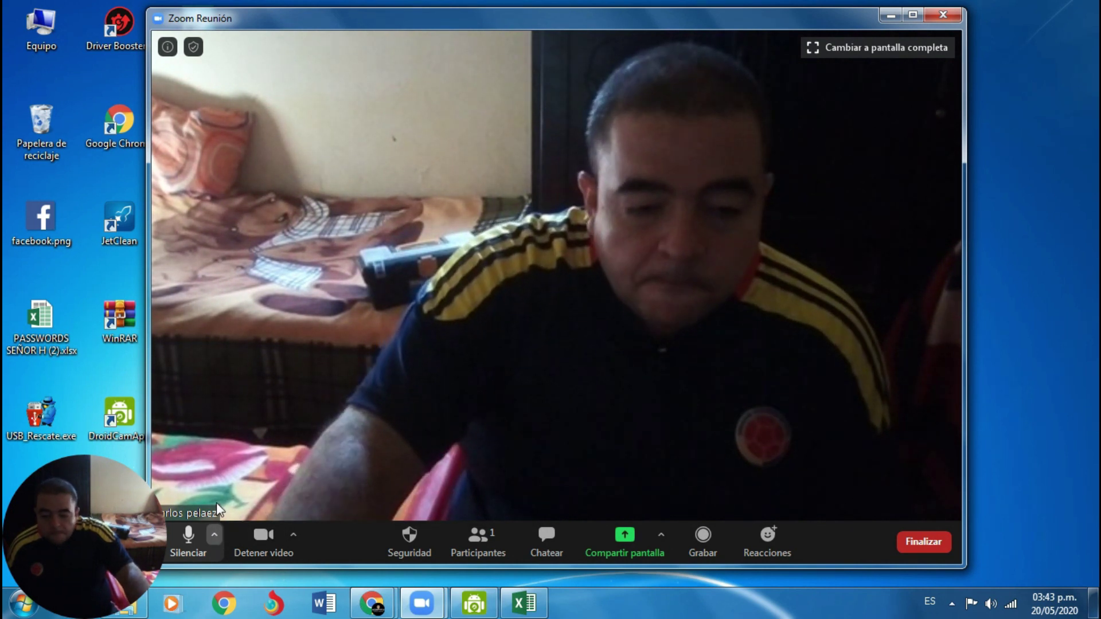
{"action": "left_click", "coordinate": [214, 536]}
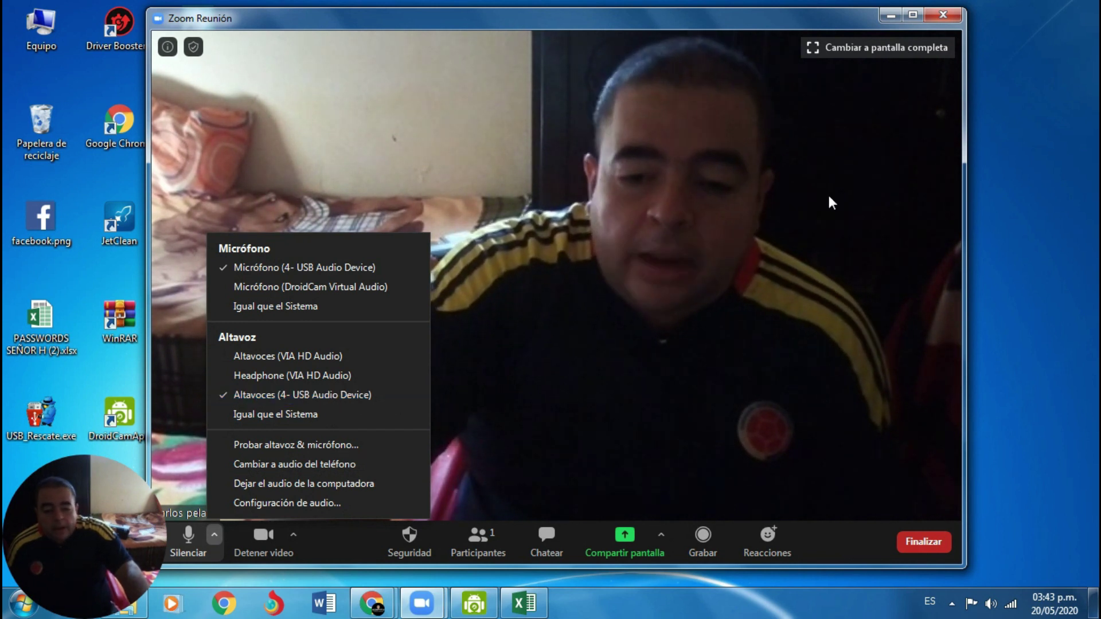
{"action": "left_click", "coordinate": [816, 219]}
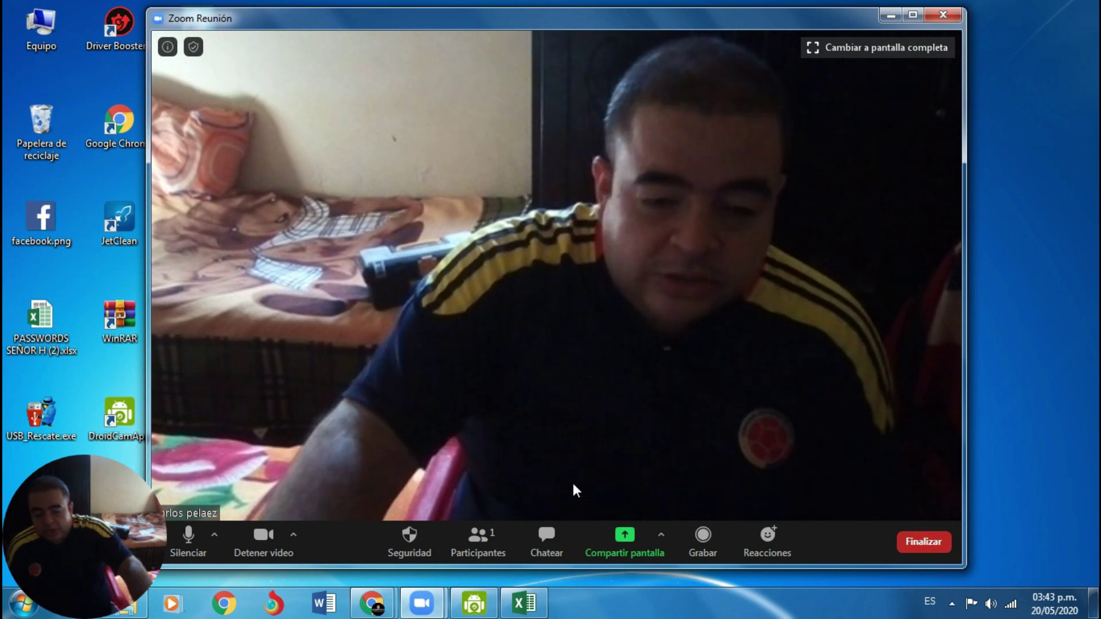
- Show the meeting's participants list and copy the full meeting invitation for inviting people
{"action": "left_click", "coordinate": [491, 535]}
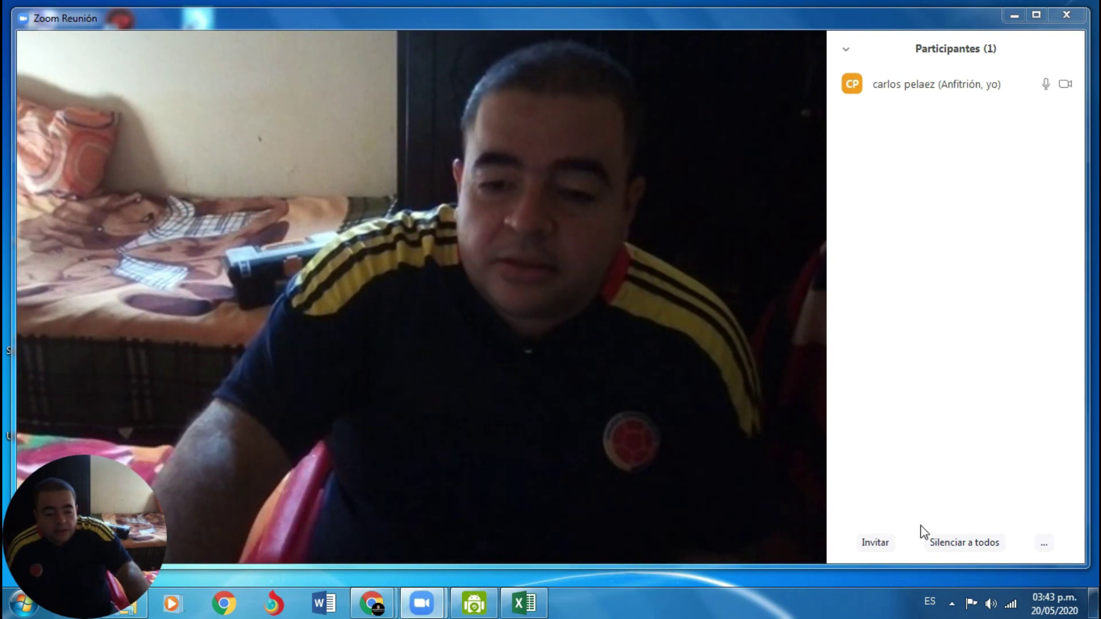
{"action": "left_click", "coordinate": [880, 544]}
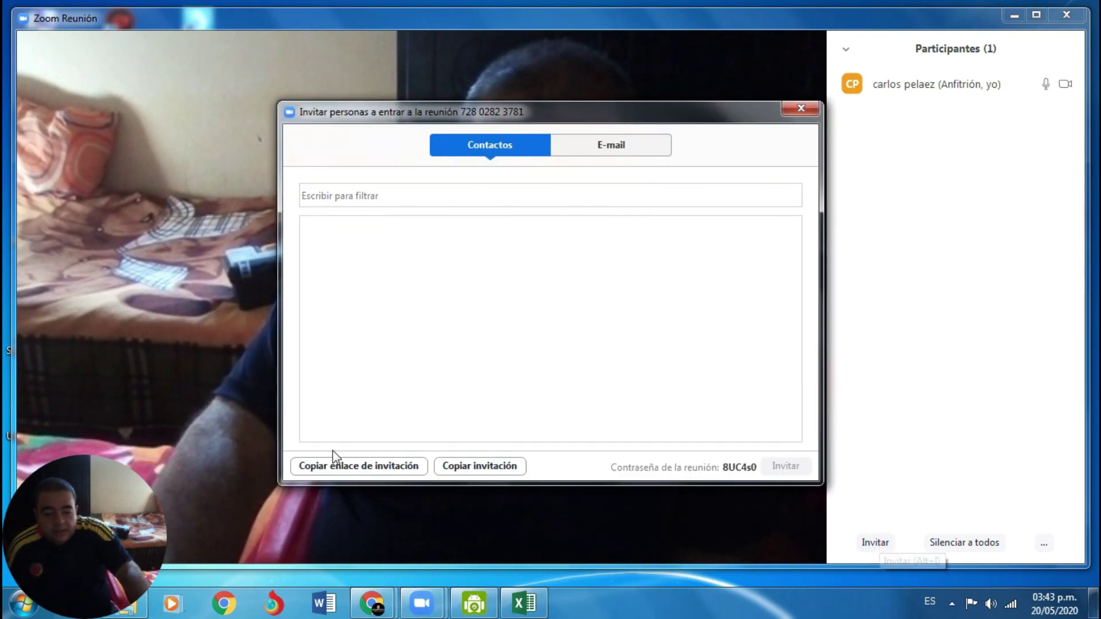
{"action": "left_click", "coordinate": [485, 467]}
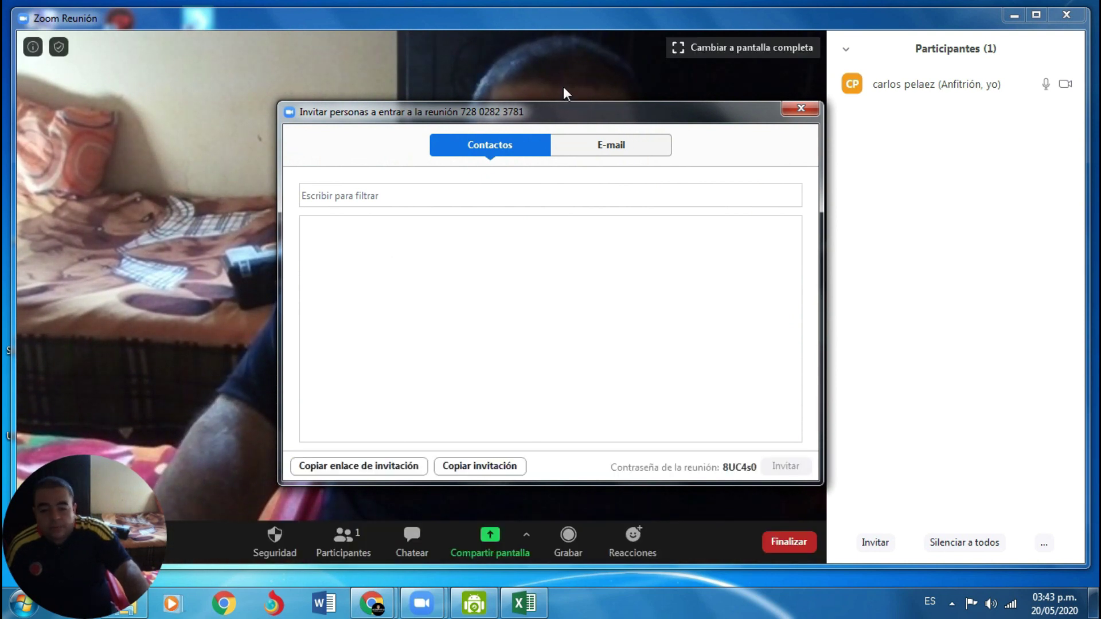
{"action": "left_click", "coordinate": [801, 108]}
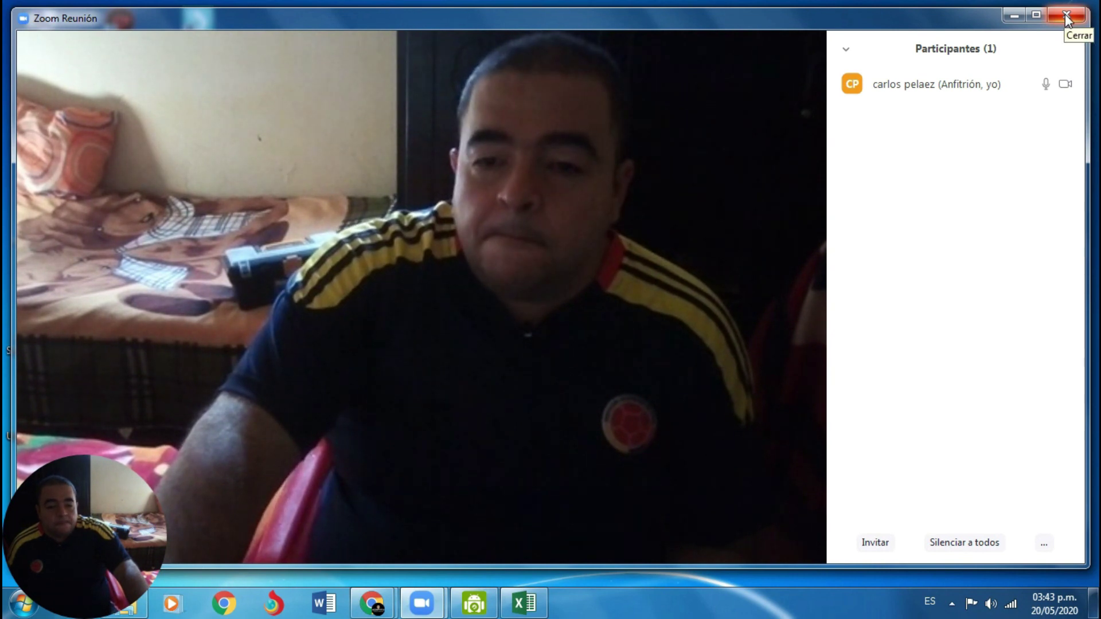
{"action": "left_click", "coordinate": [1067, 18]}
{"action": "left_click", "coordinate": [977, 58]}
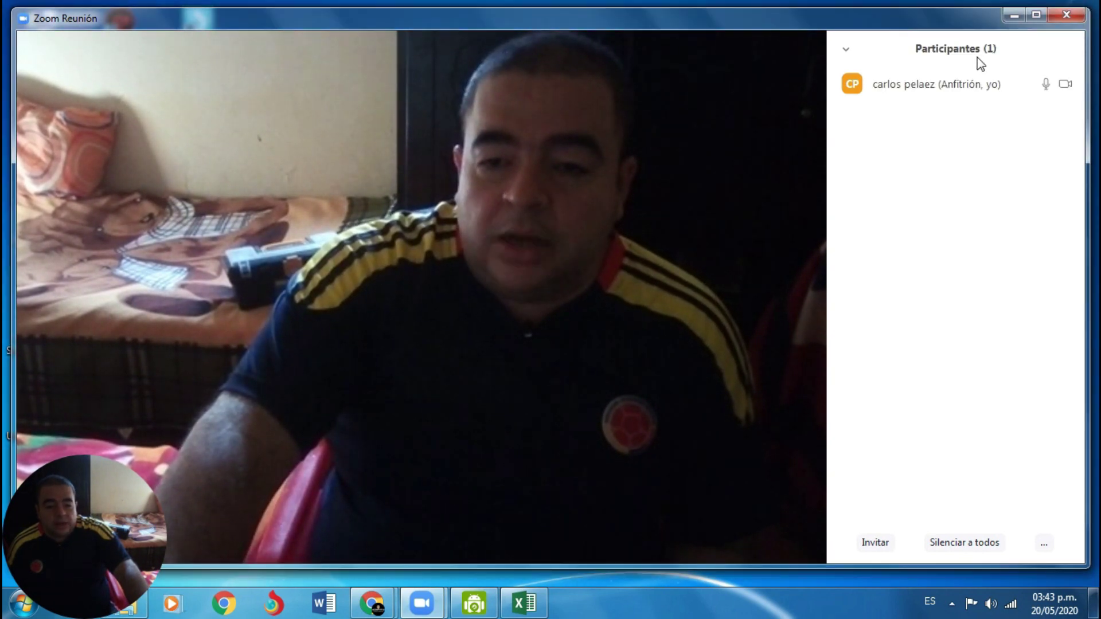